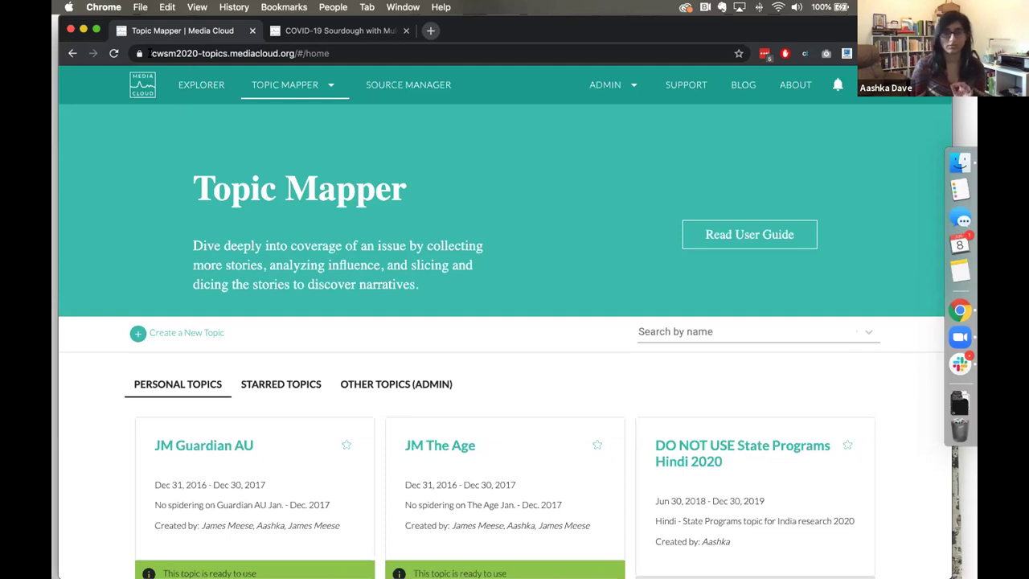
- Copy the web address of the Topic Mapper home page and look over the personal topics
click(337, 53)
key(super+c)
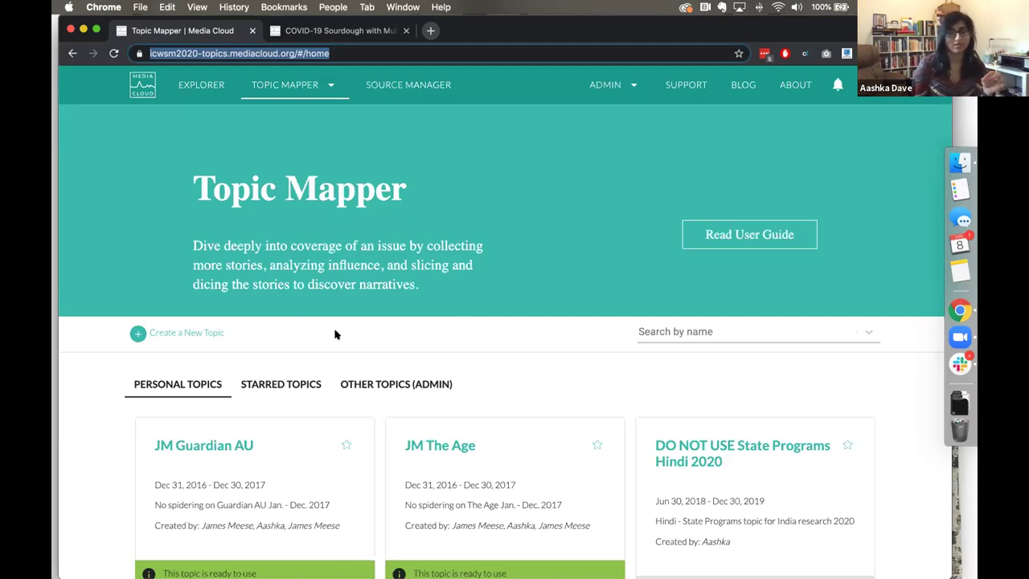
scroll(375, 202, down, 5)
scroll(375, 202, down, 3)
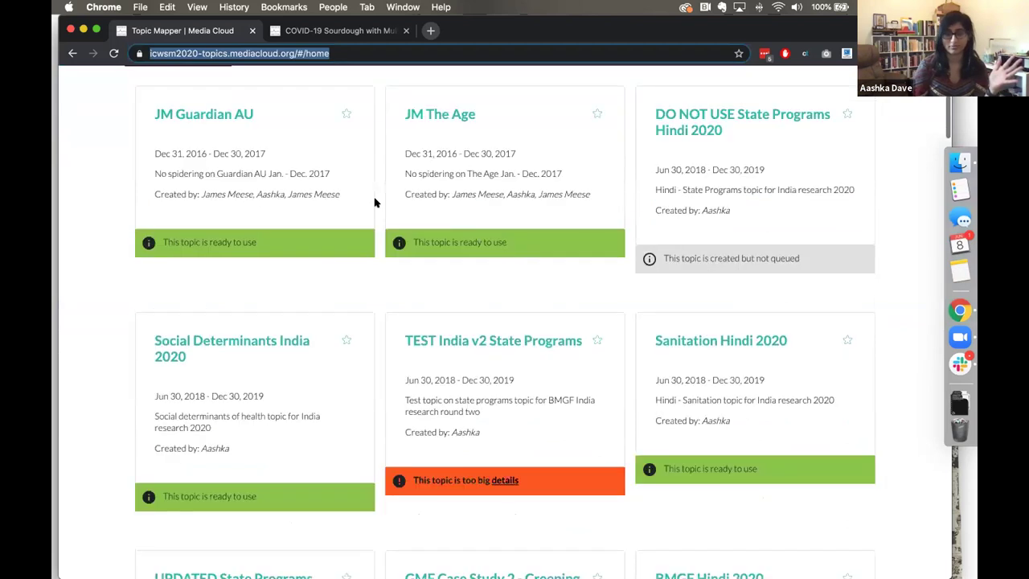
scroll(375, 203, up, 6)
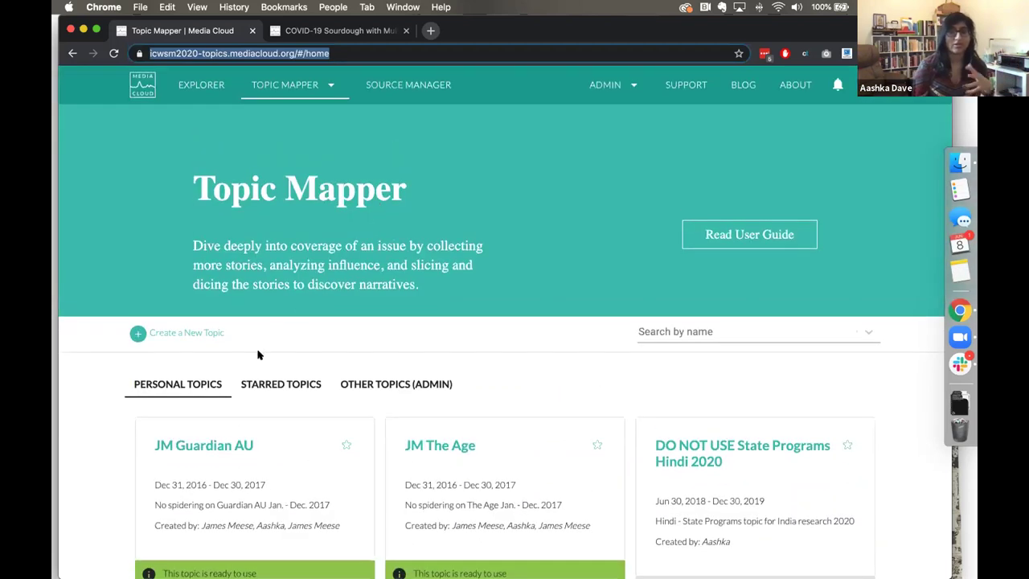
- Start a new topic named "Sourdough Test" with the description "Sourdough topic in early 2020"
click(165, 332)
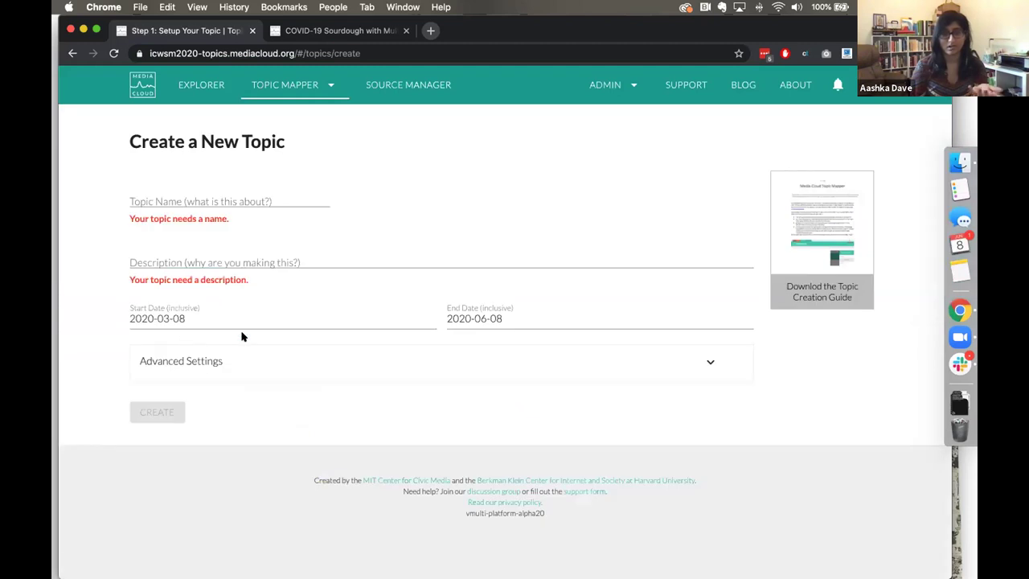
click(177, 195)
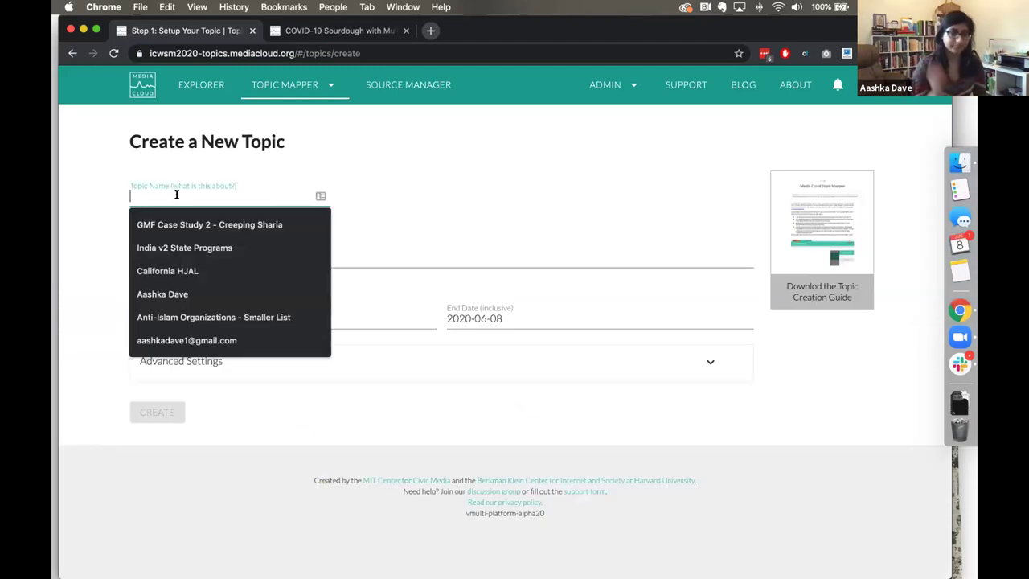
text(Sou)
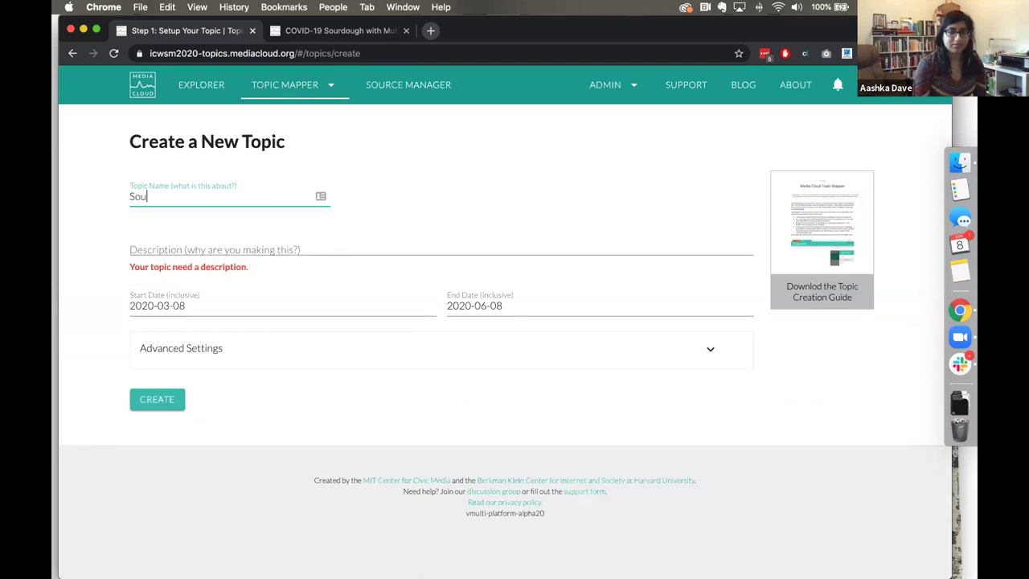
text(rdough Test)
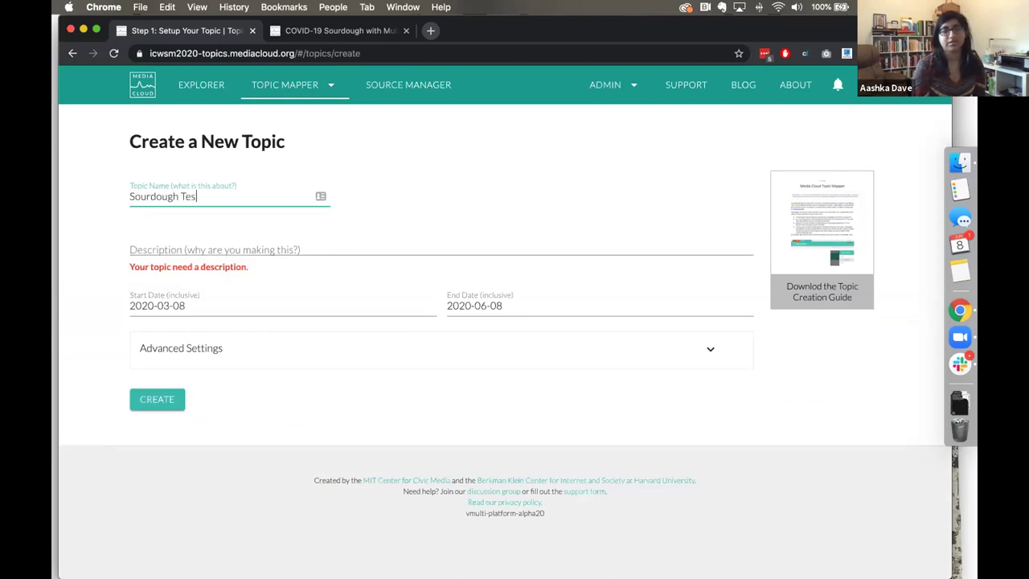
key(Tab)
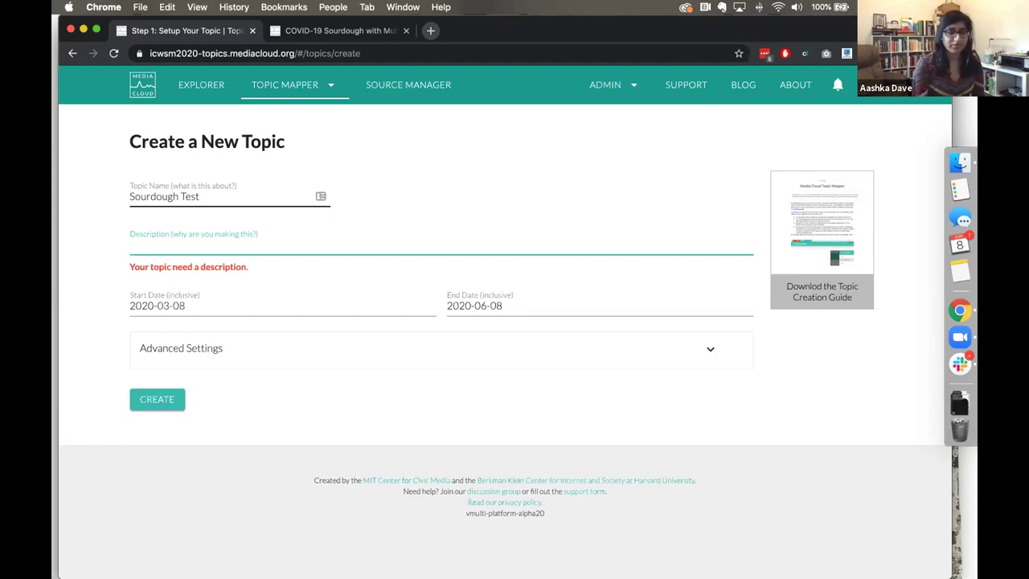
text(Sourdough)
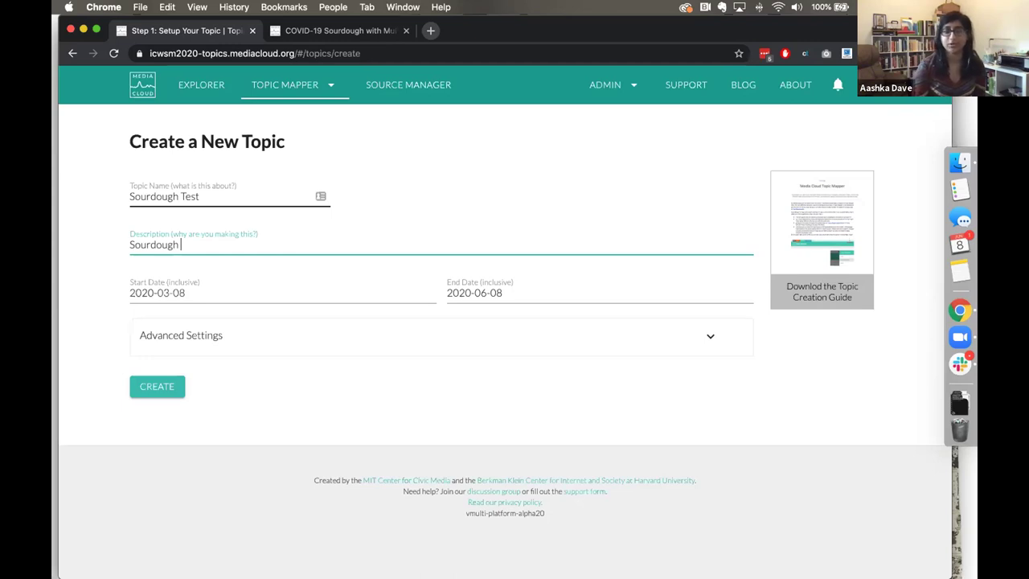
text(topic in early 2020)
- Set the topic's start date to 2020-02-01
click(148, 293)
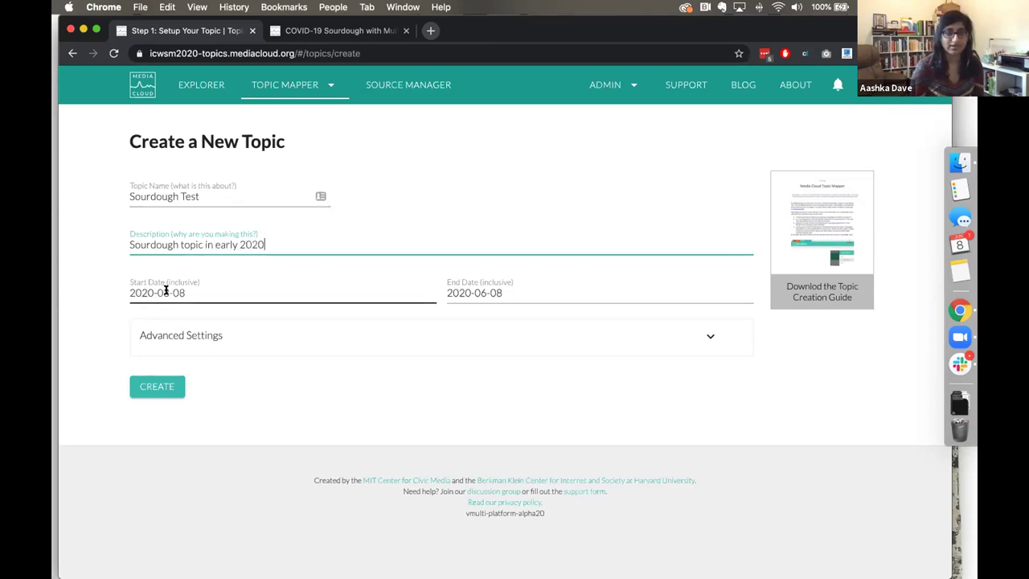
click(167, 293)
key(BackSpace)
text(2)
key(Right)
key(Right)
key(Right)
key(BackSpace)
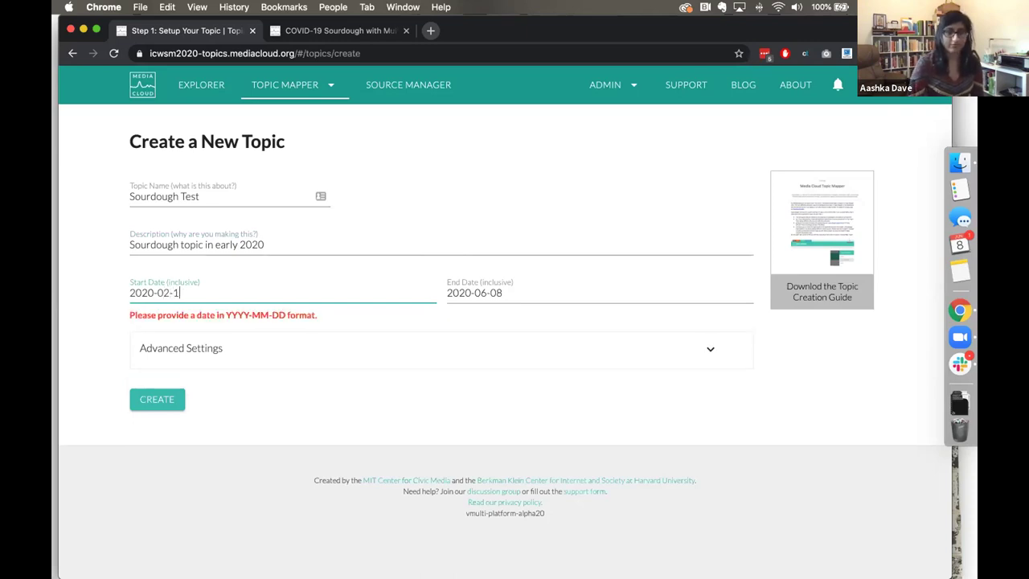
text(1)
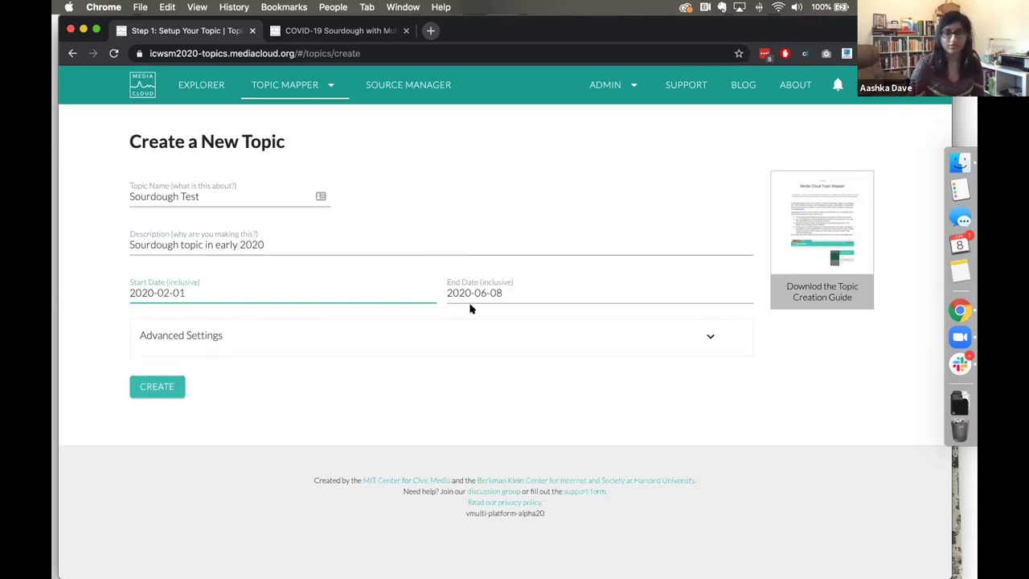
- Set the topic's end date to 2020-06-01
click(483, 293)
click(515, 292)
key(BackSpace)
text(1)
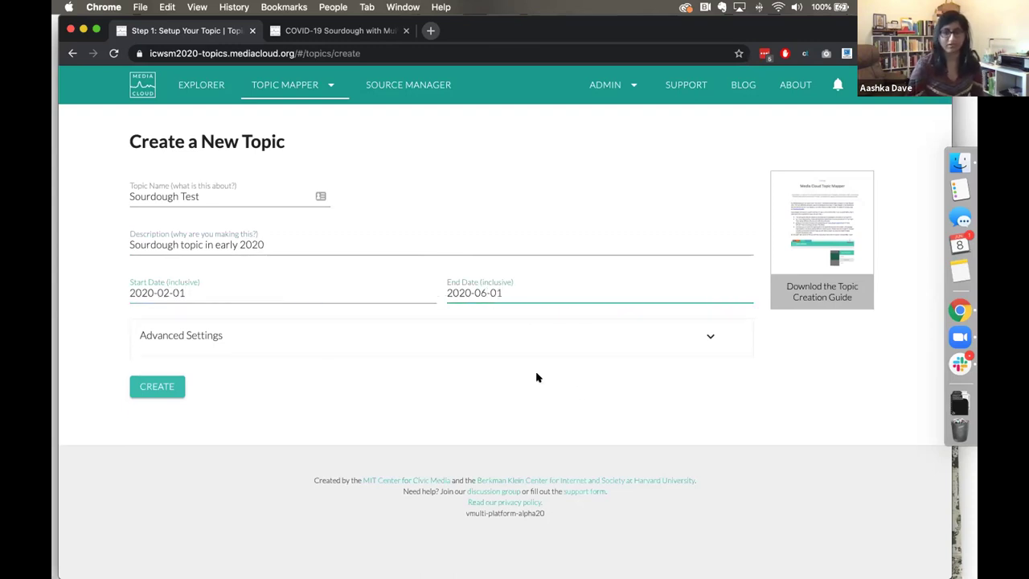
- Keep the maximum spider iterations at 15 in the advanced settings and create the topic
click(708, 341)
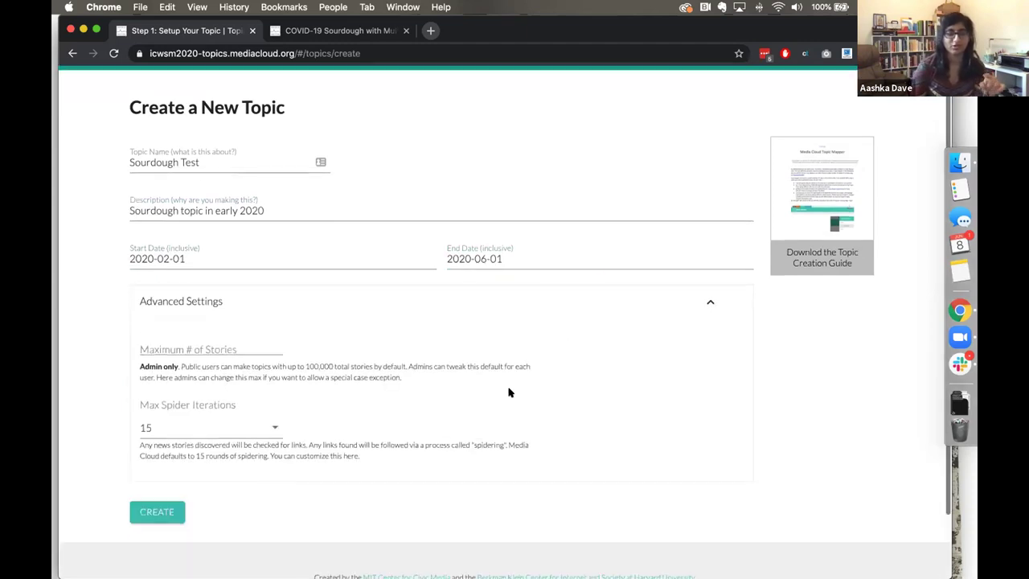
scroll(507, 390, down, 3)
click(261, 344)
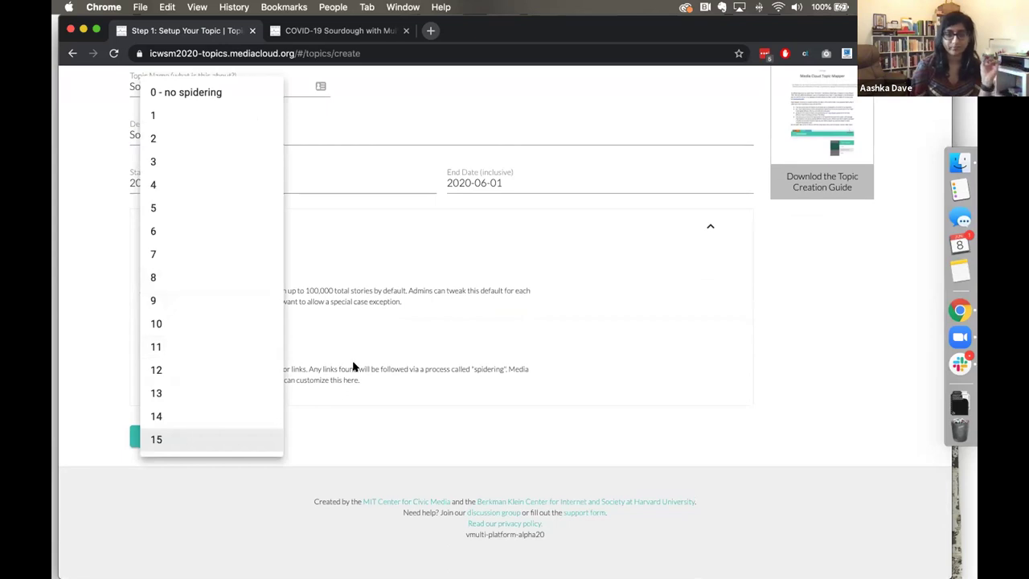
click(179, 442)
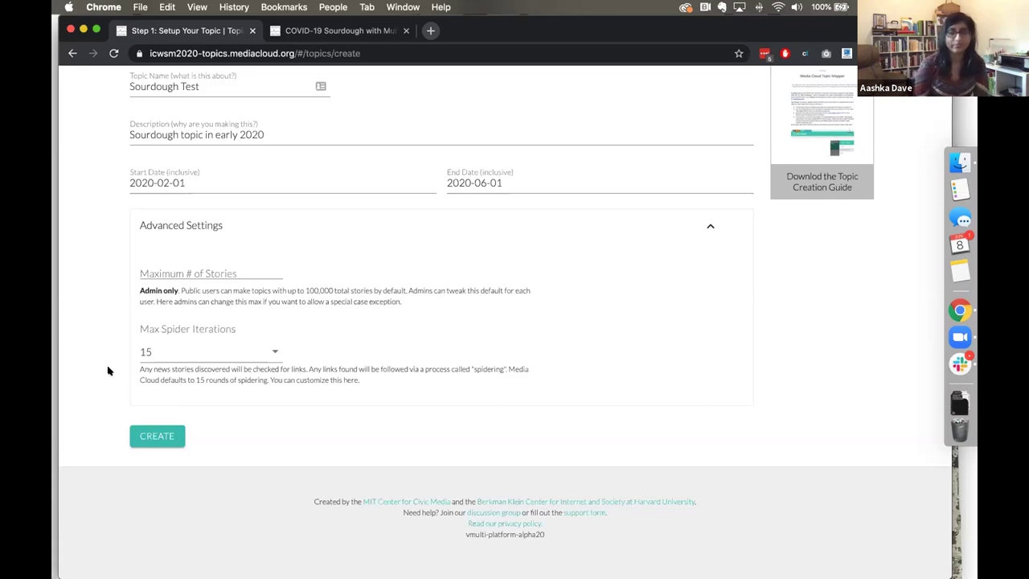
scroll(119, 394, up, 3)
scroll(119, 395, down, 3)
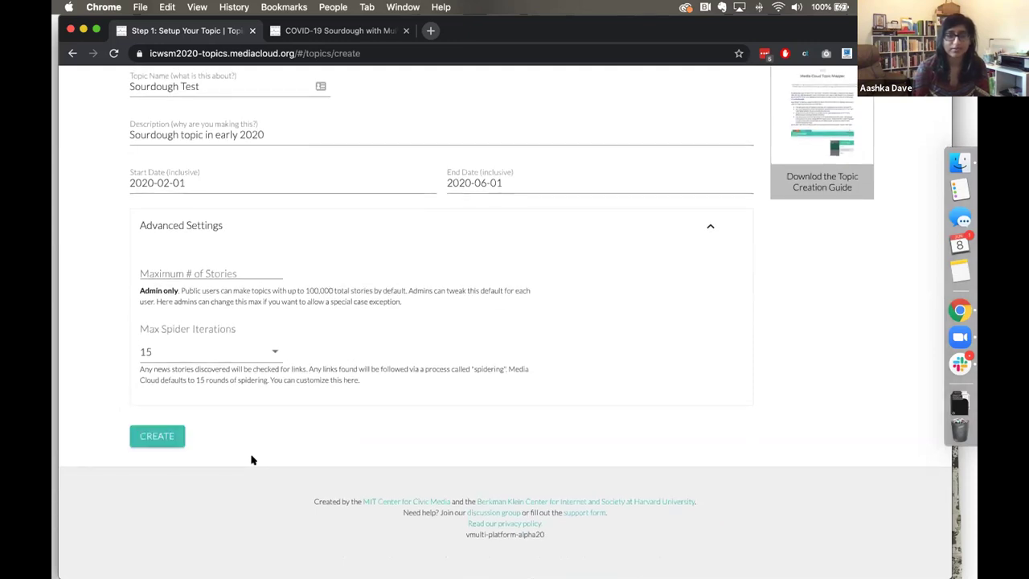
scroll(252, 460, up, 5)
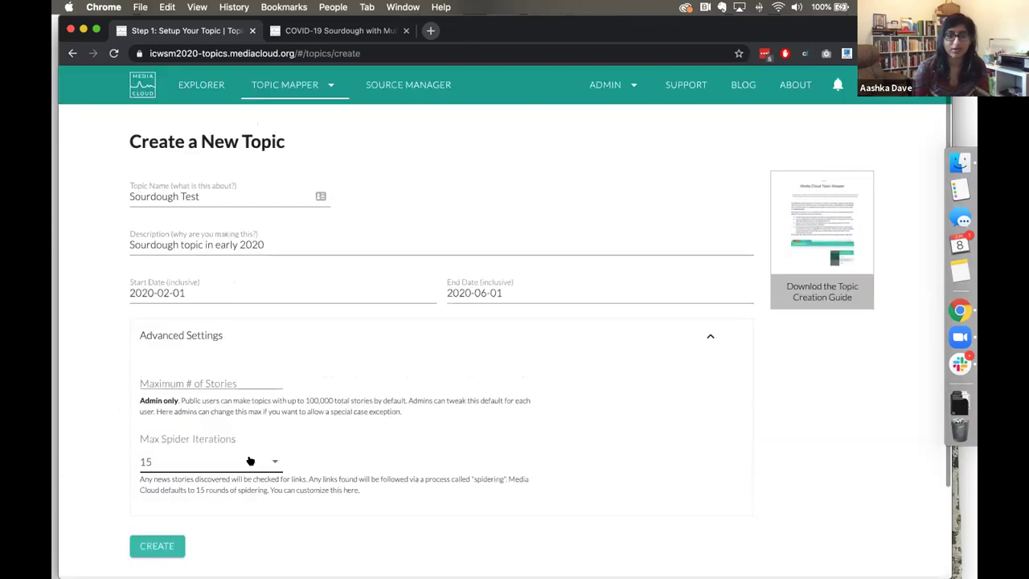
click(184, 541)
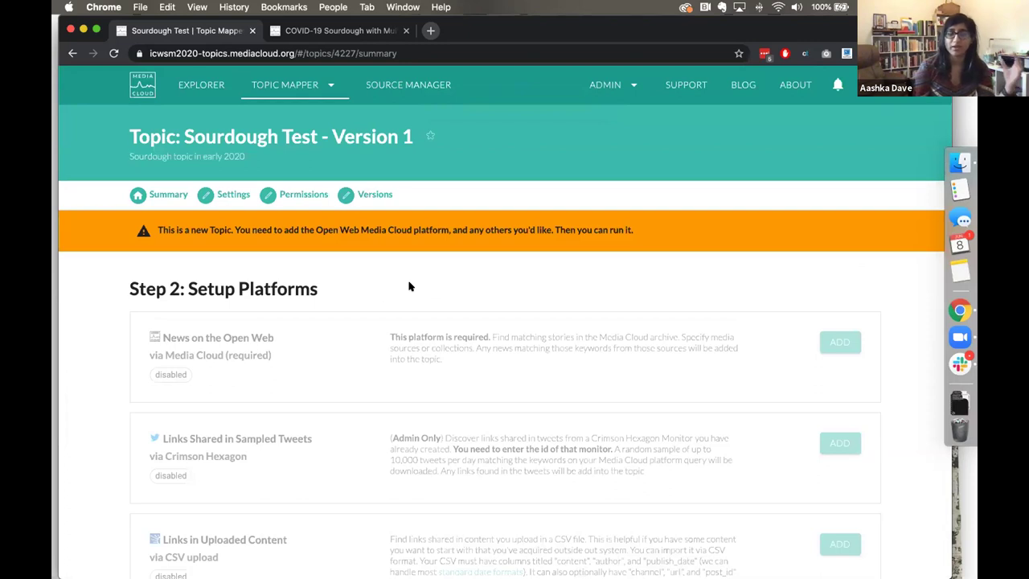
- Review the platforms offered for the topic, from open web news and sampled tweets to CSV upload, Google and Reddit
scroll(408, 285, down, 5)
scroll(409, 283, down, 2)
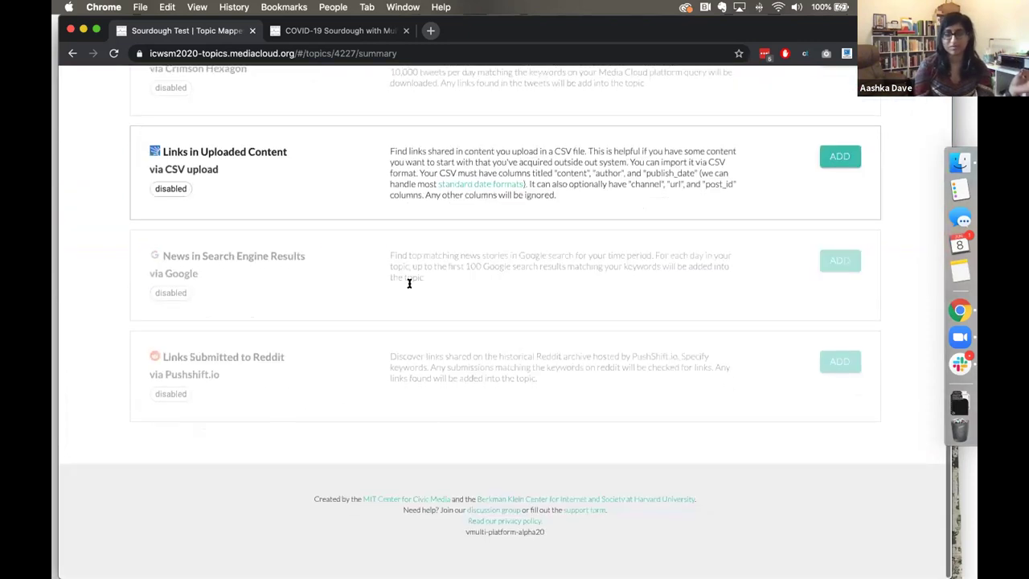
scroll(408, 257, up, 5)
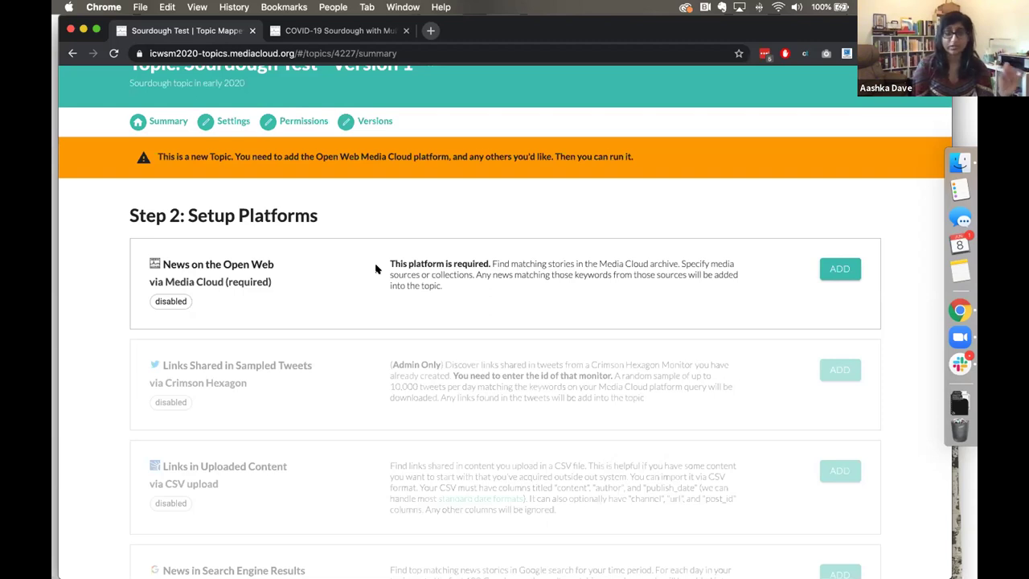
scroll(376, 268, down, 5)
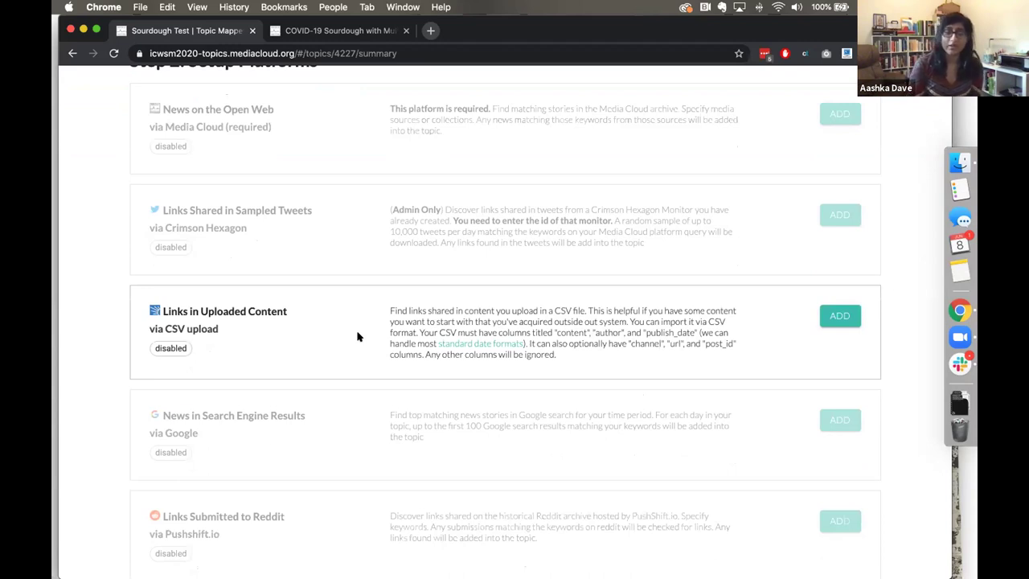
scroll(358, 337, down, 3)
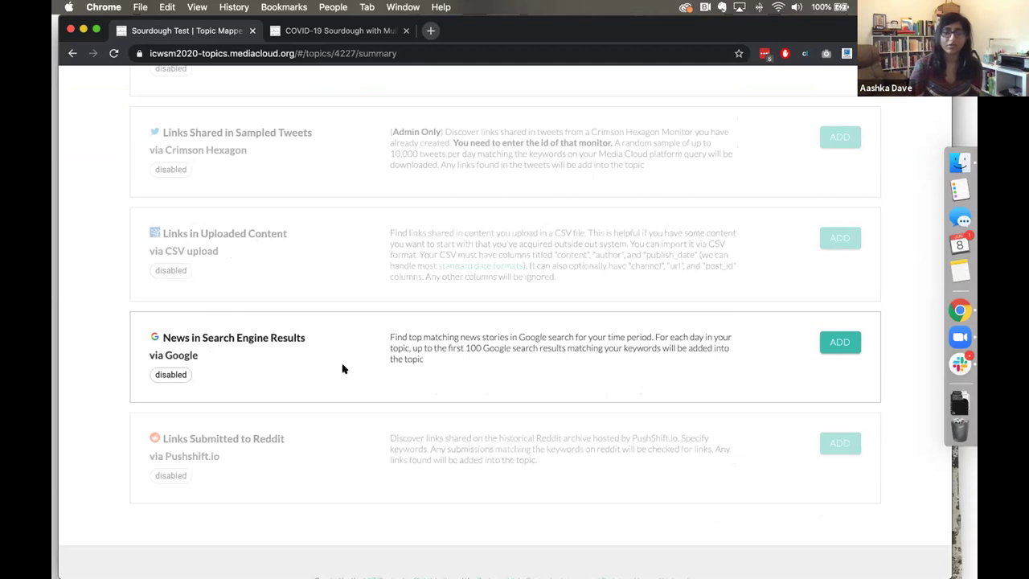
scroll(354, 427, down, 1)
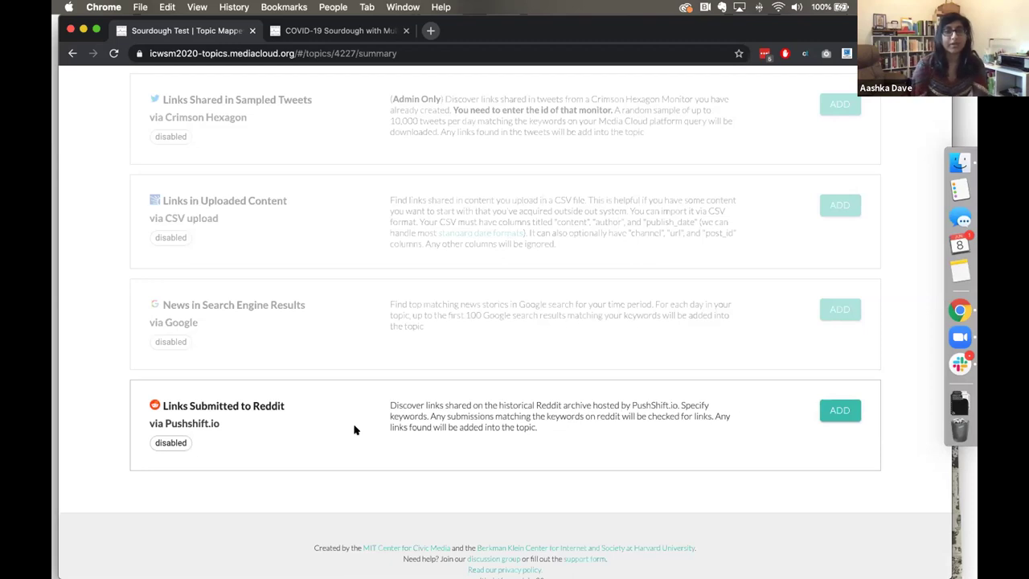
scroll(354, 430, up, 5)
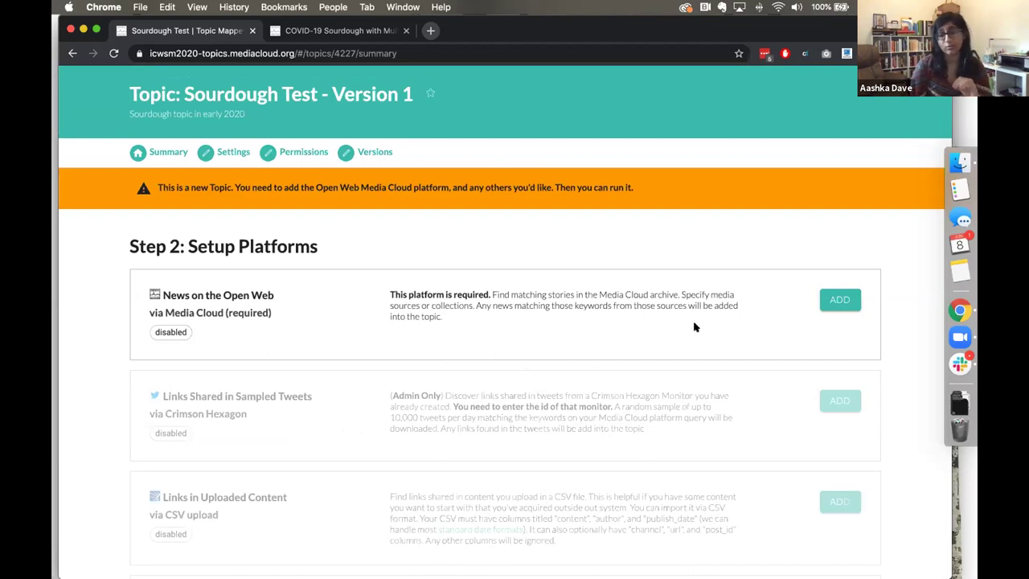
- Add the News on the Open Web platform and enter the query sourdough OR "sour dough"
click(836, 299)
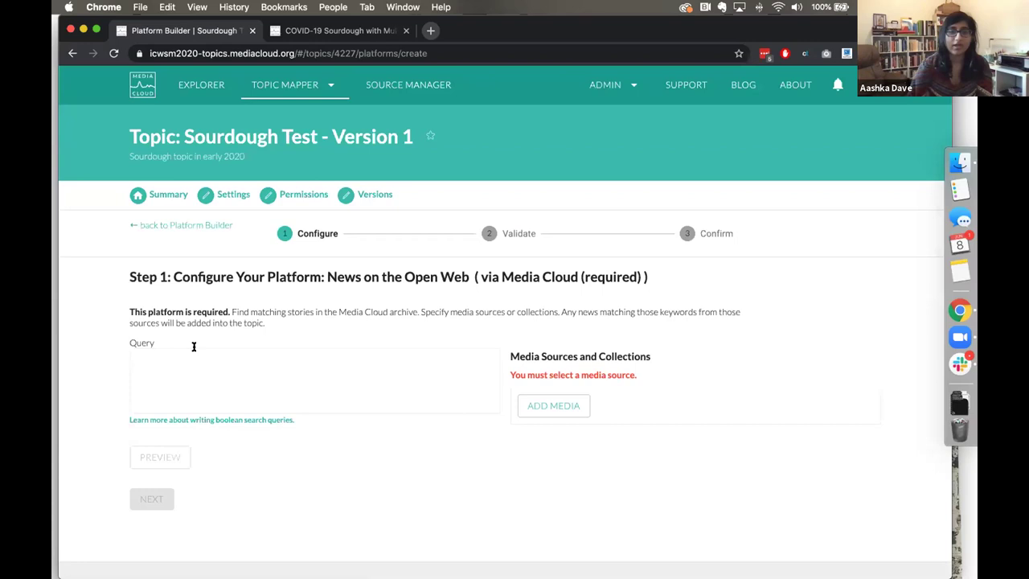
click(188, 359)
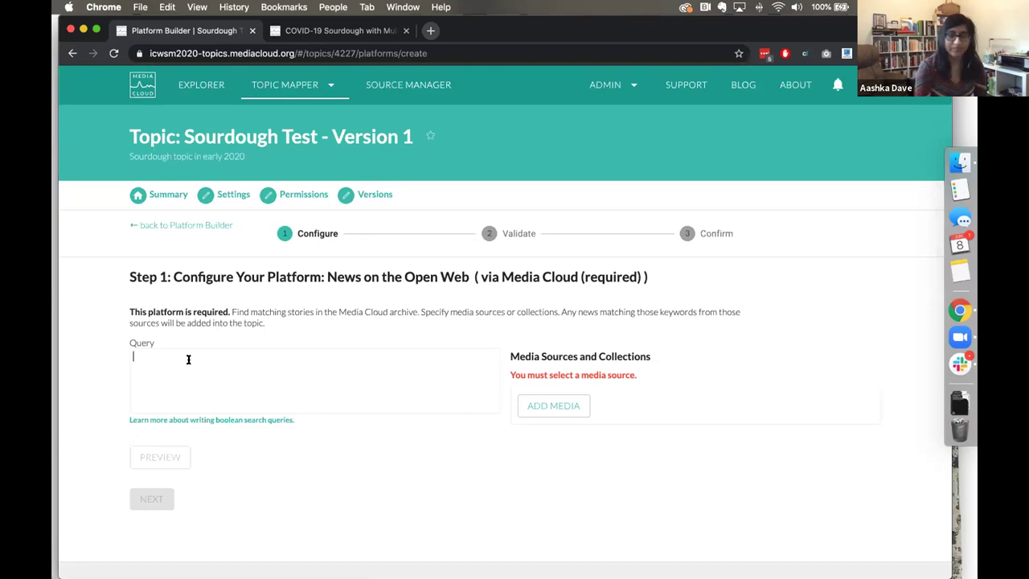
text(sou)
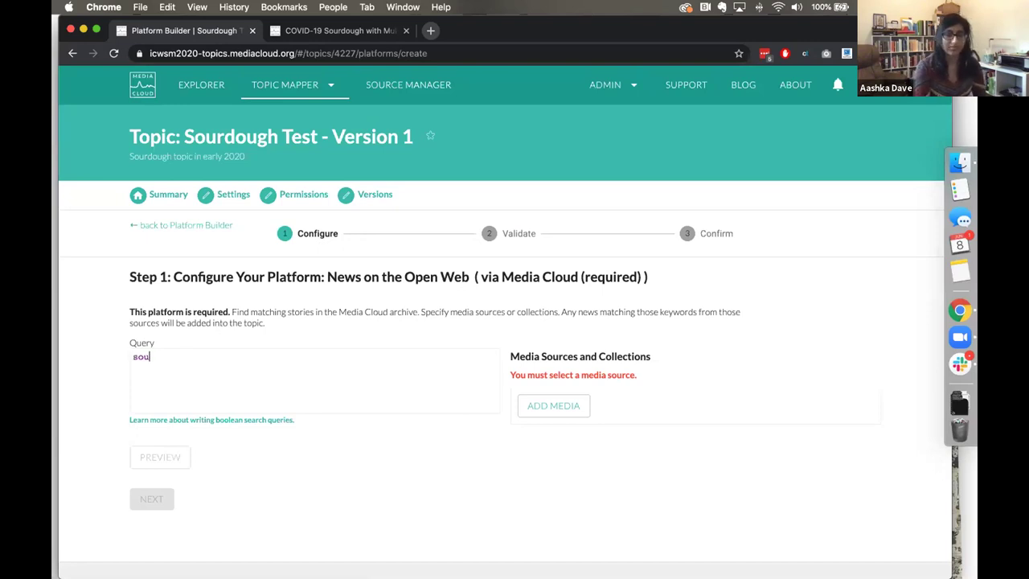
text(rdough )
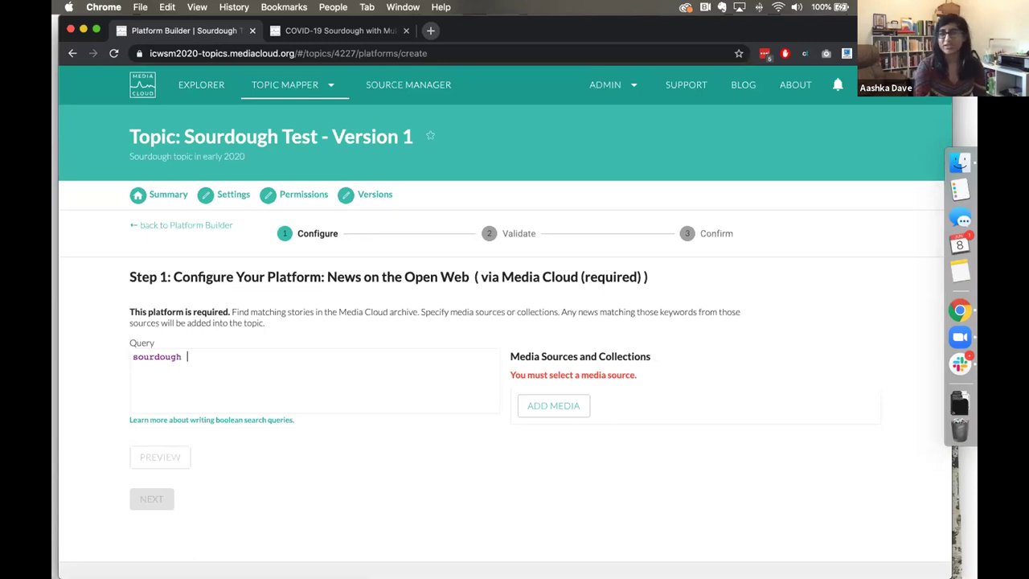
text(OR )
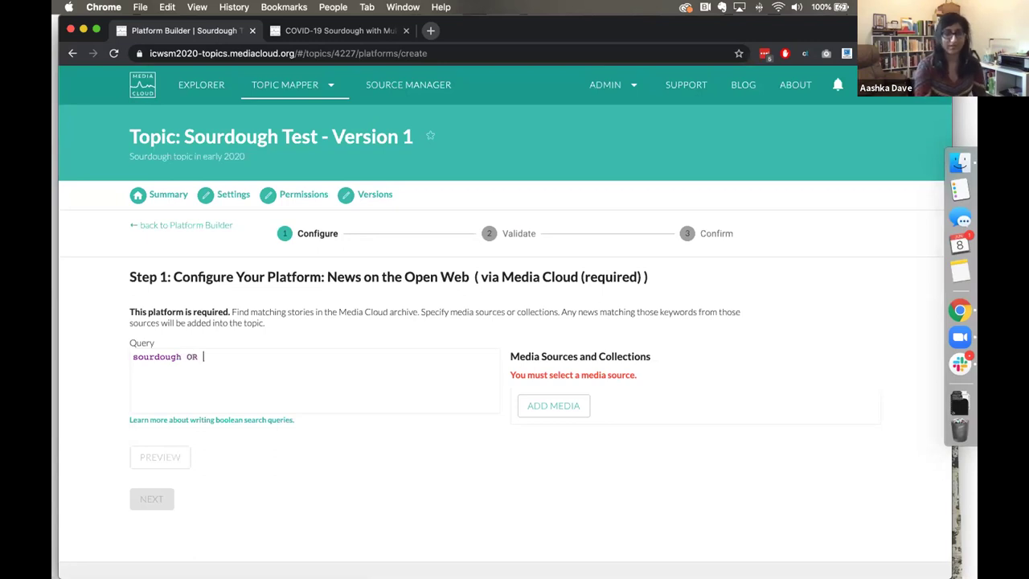
text("sour)
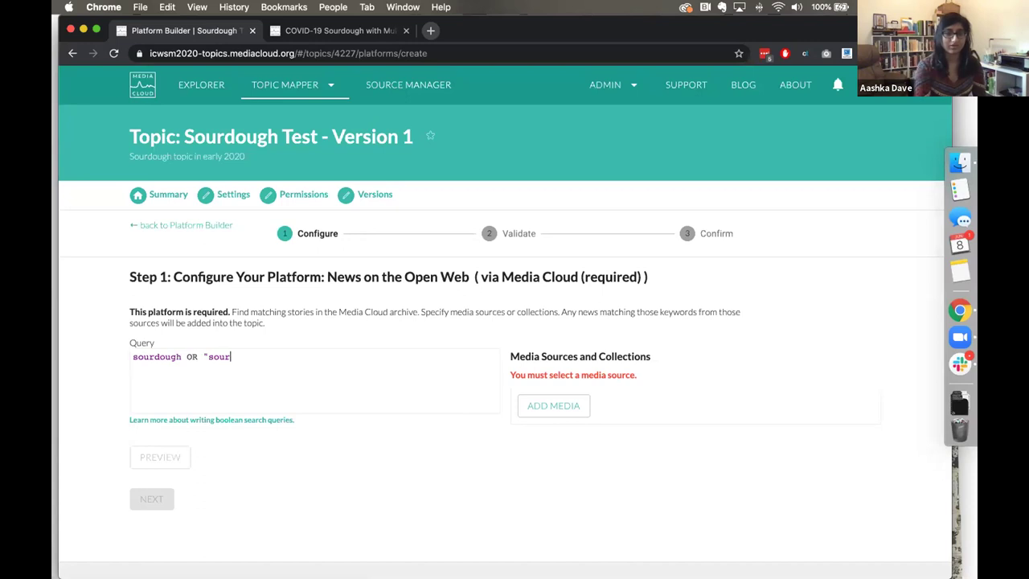
text( dough")
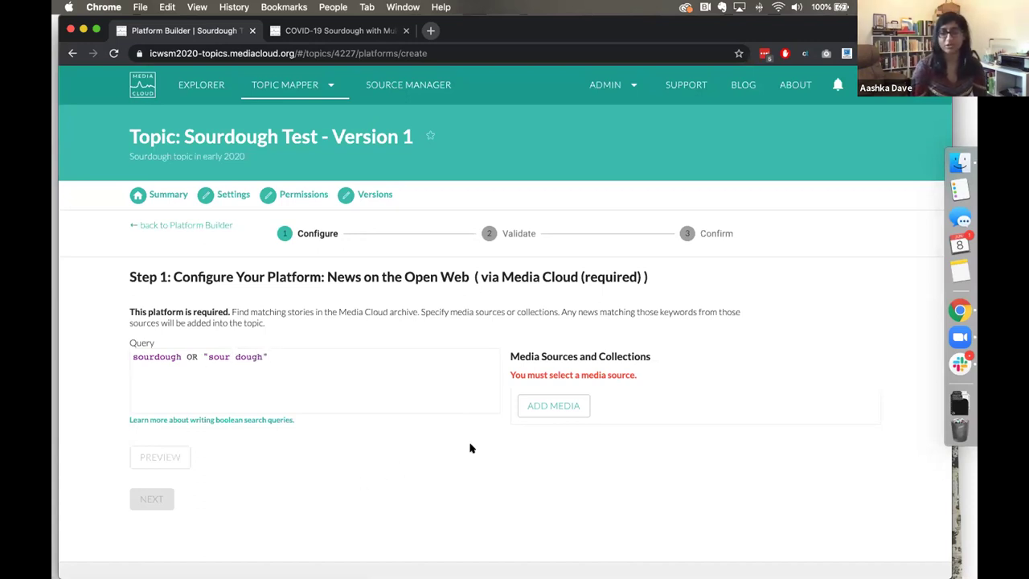
- Add the starred collections United States - National, United States - State & Local, U.S. Top Online News 2017 and U.S. Top Sources 2018 as the platform's media
click(533, 404)
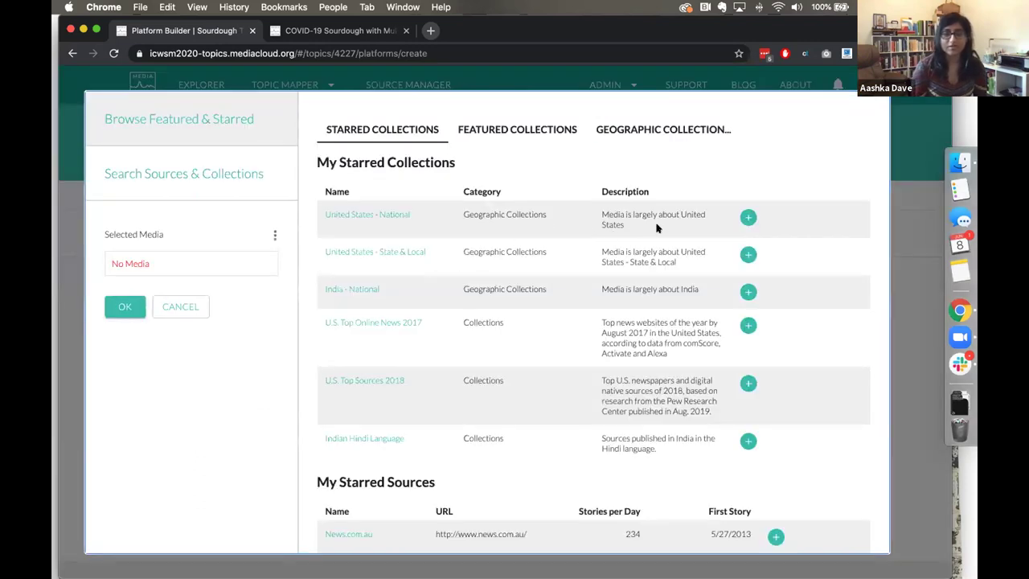
click(746, 217)
click(746, 255)
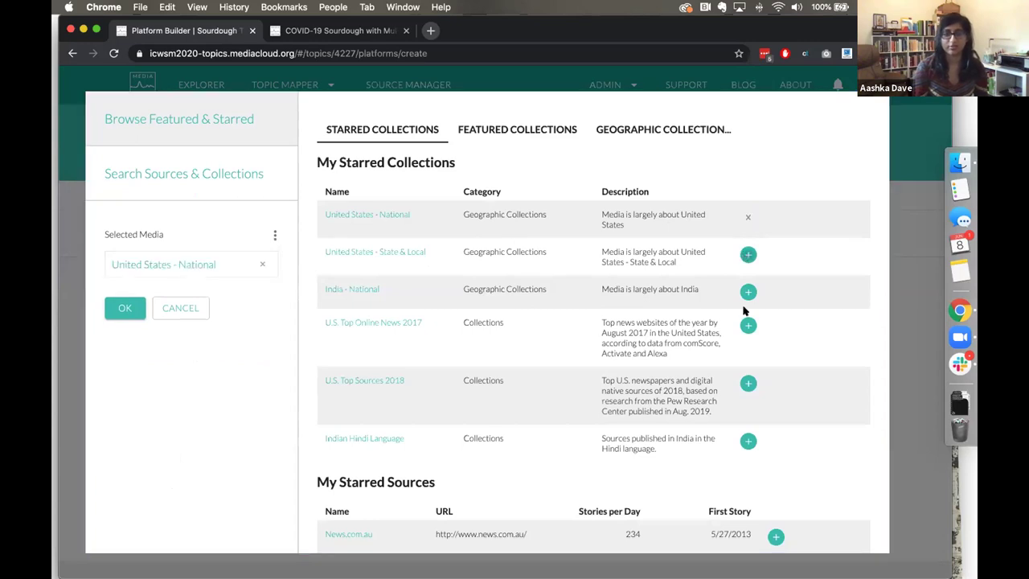
click(746, 326)
click(748, 384)
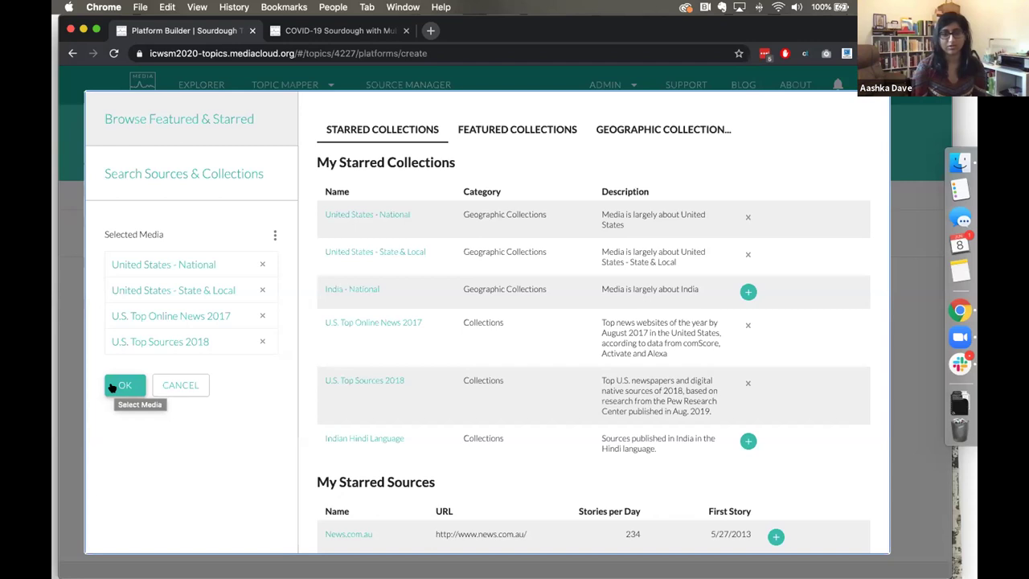
click(113, 387)
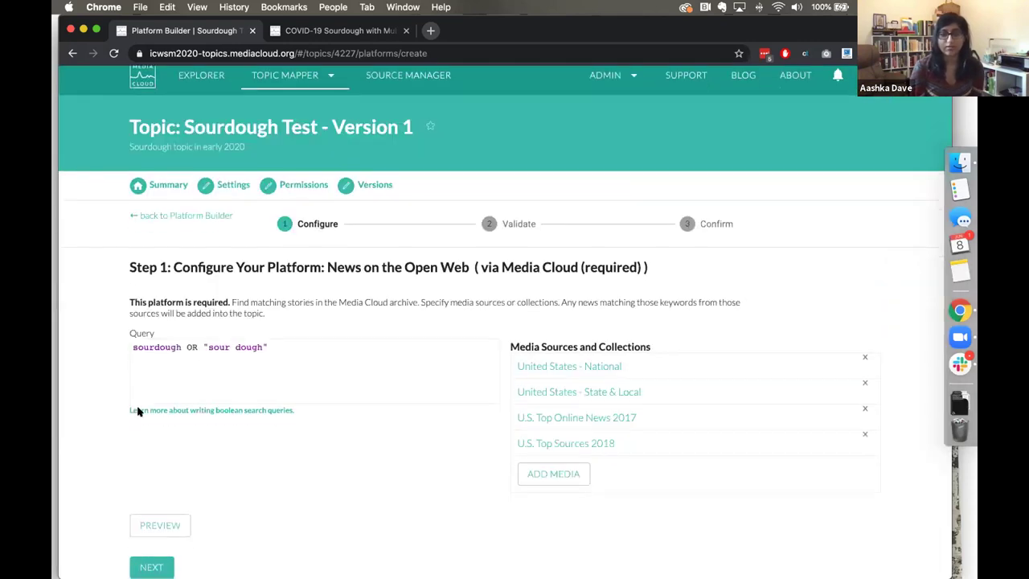
- Preview the platform's query results and review the matching content, attention over time and top words
scroll(137, 411, down, 3)
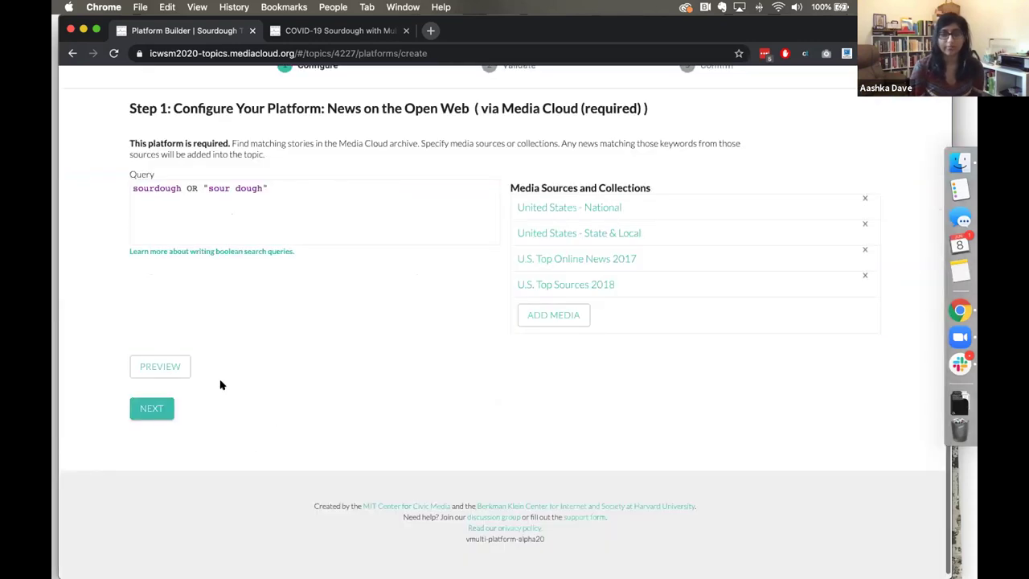
click(174, 368)
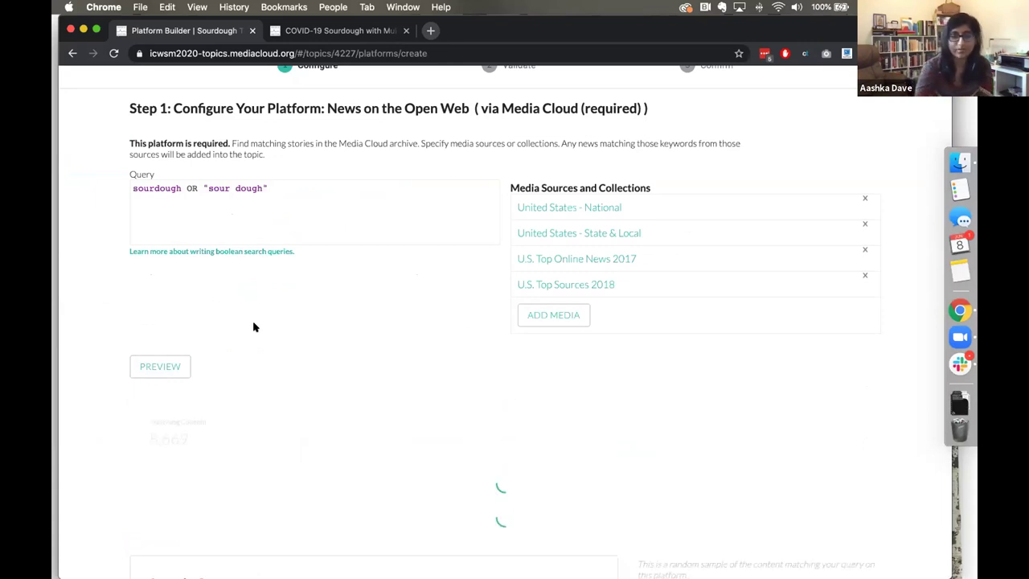
scroll(253, 327, down, 4)
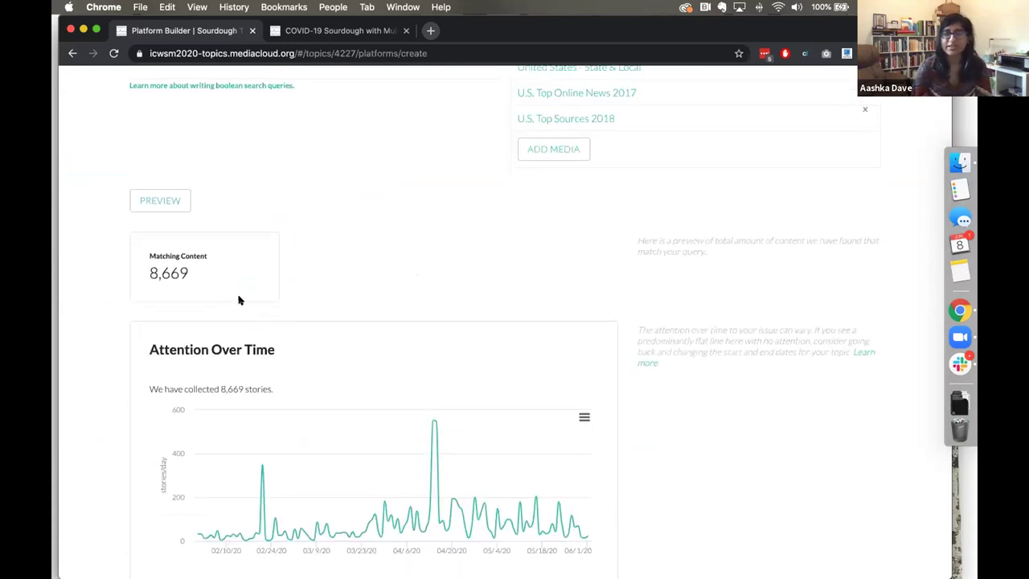
scroll(334, 292, down, 1)
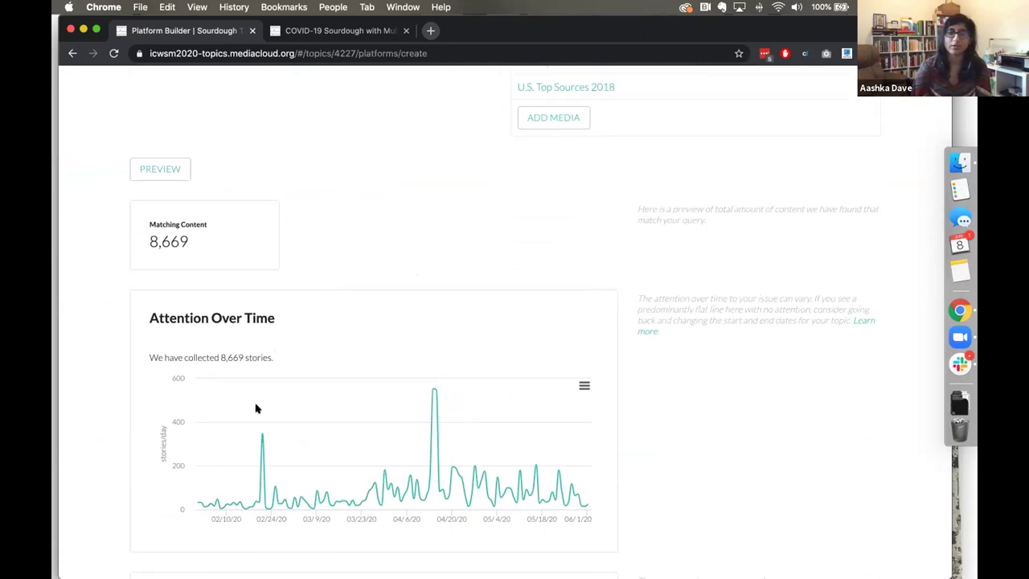
scroll(362, 418, down, 4)
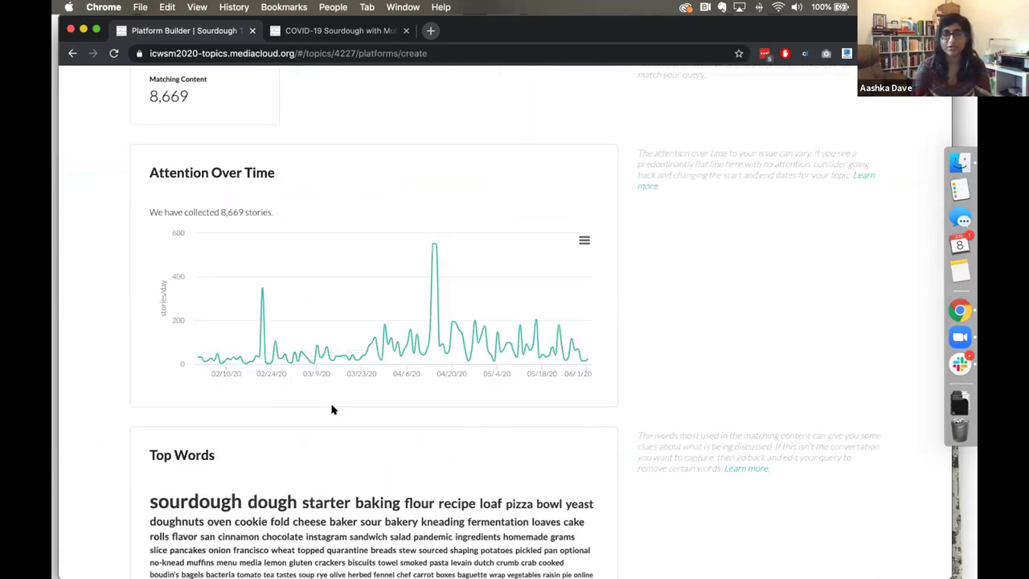